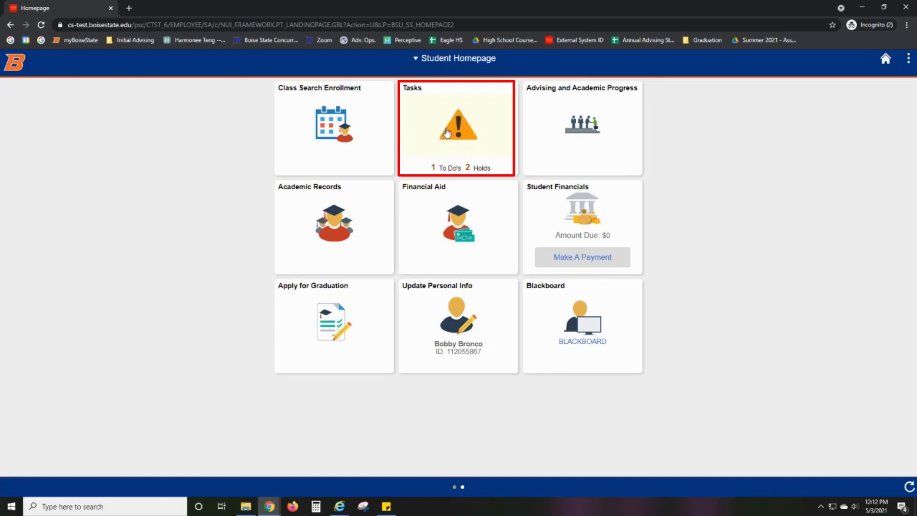
Step: Open the Fall Student Financial Agreement from Tasks and advance past the Addresses and Contact Details reviews
{"action": "left_click", "coordinate": [447, 133]}
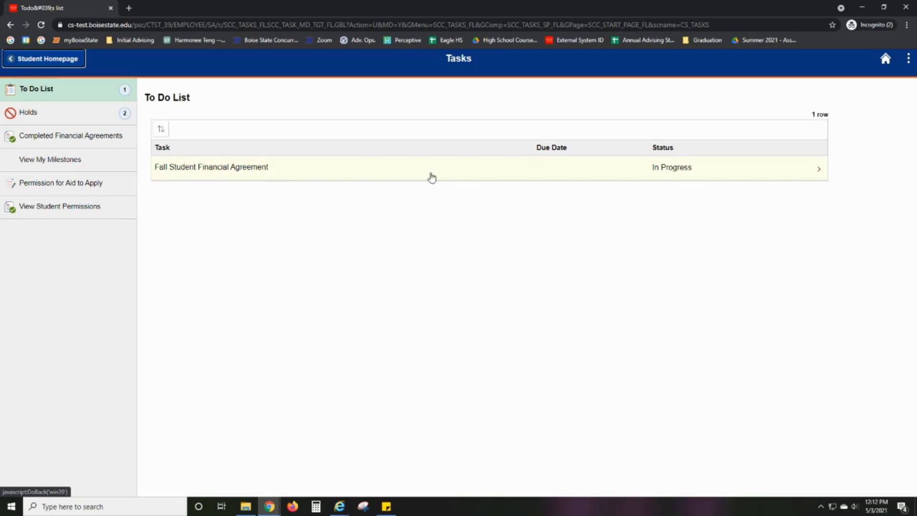
{"action": "left_click", "coordinate": [794, 176]}
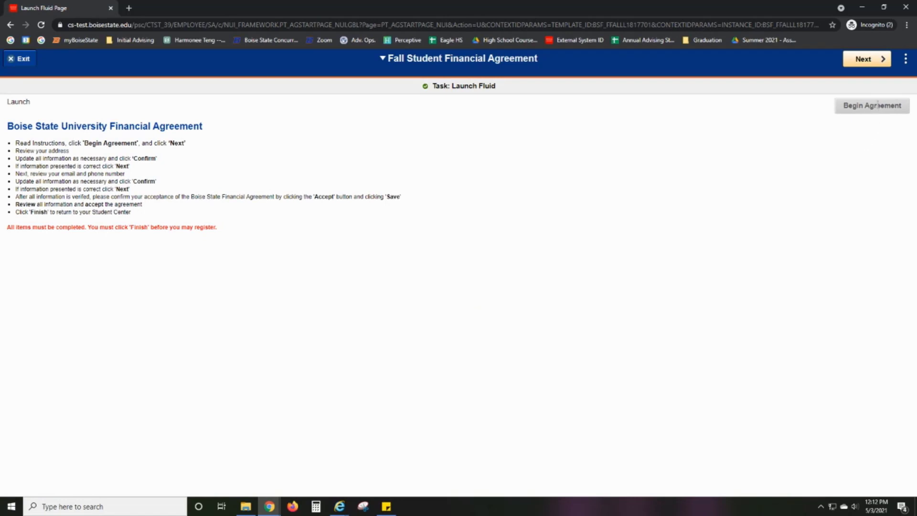
{"action": "left_click", "coordinate": [862, 105]}
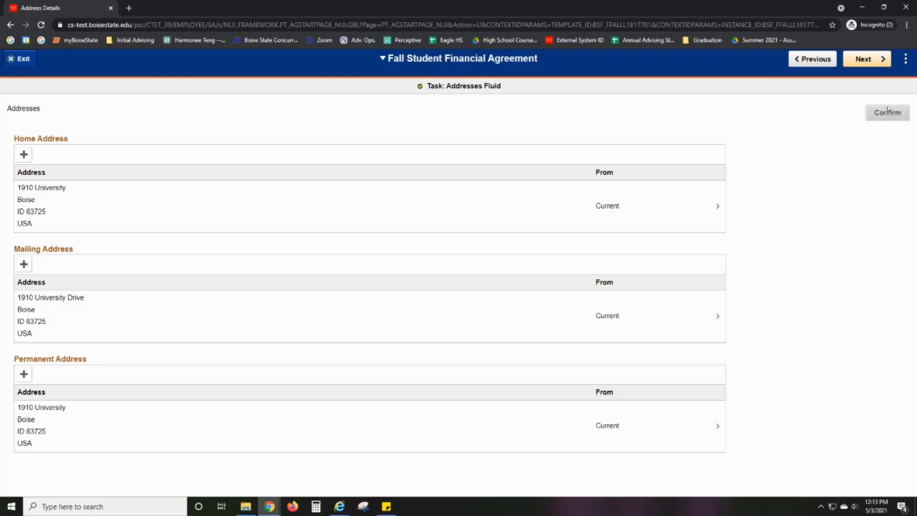
{"action": "left_click", "coordinate": [865, 59]}
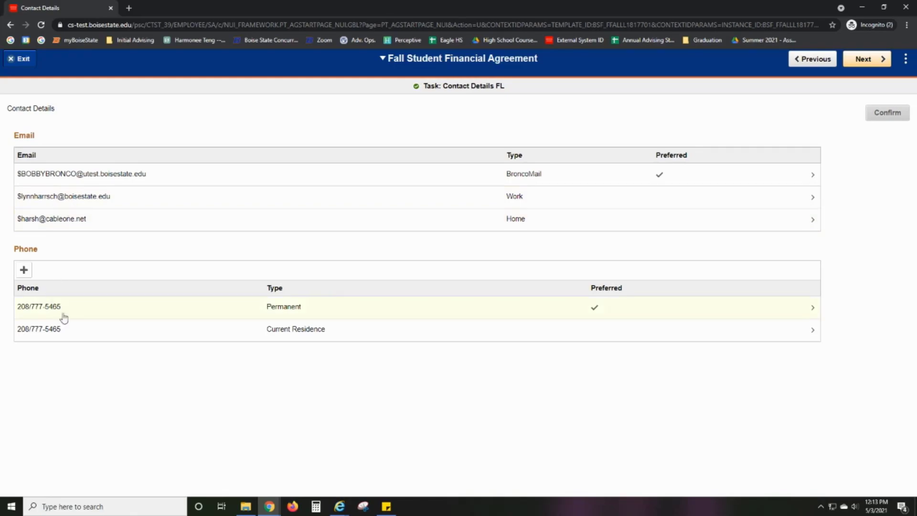
{"action": "left_click", "coordinate": [864, 59]}
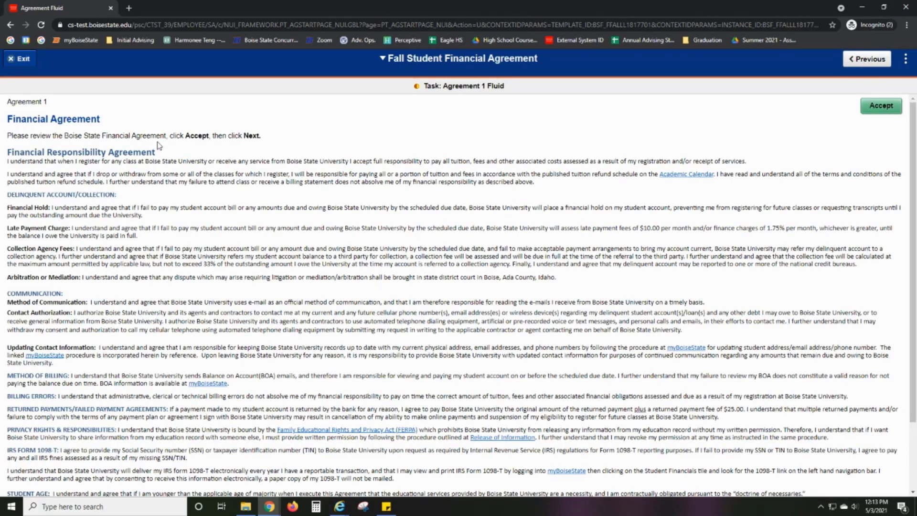
{"action": "scroll", "coordinate": [161, 154], "scroll_direction": "down", "scroll_amount": 3}
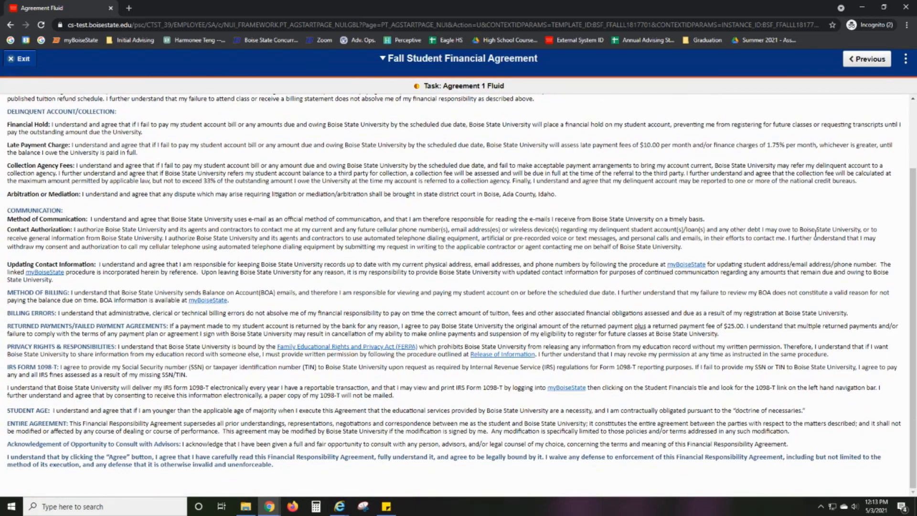
{"action": "scroll", "coordinate": [815, 233], "scroll_direction": "up", "scroll_amount": 3}
Step: Accept the Fall Student Financial Agreement and finish it, returning to the Student Homepage
{"action": "left_click", "coordinate": [878, 107]}
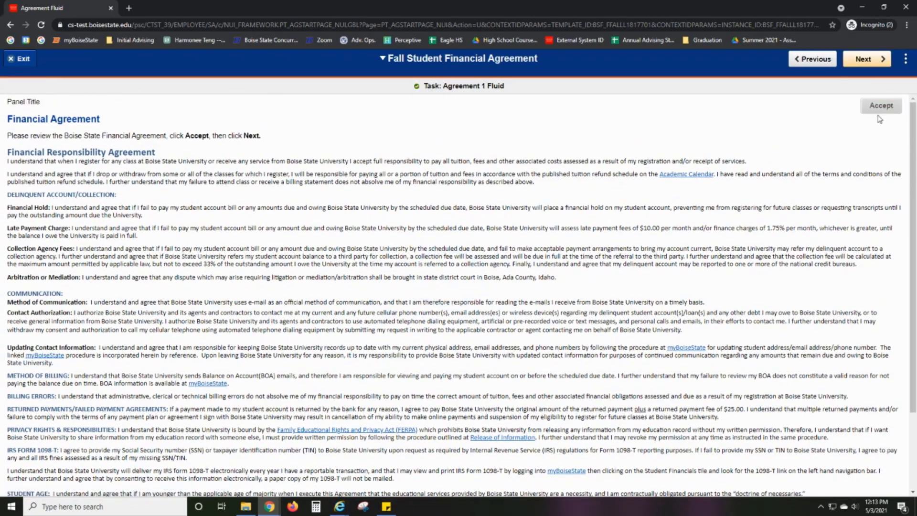
{"action": "left_click", "coordinate": [878, 60]}
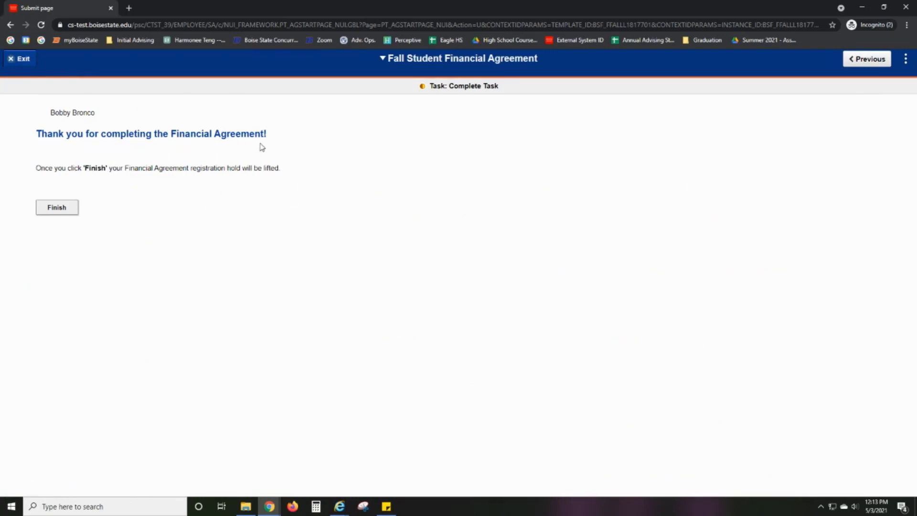
{"action": "left_click", "coordinate": [64, 209]}
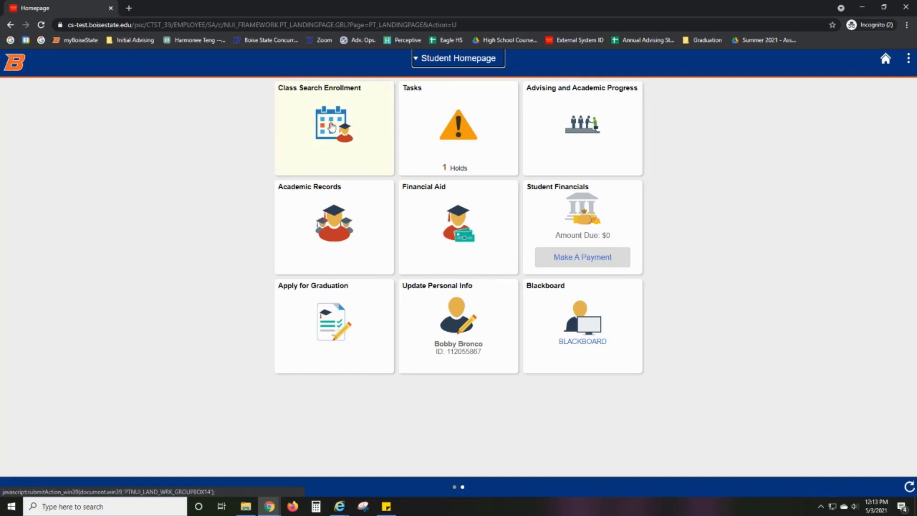
Step: Run a Summer 2021 Class Search and Enroll search for the keyword UF 100
{"action": "left_click", "coordinate": [332, 127]}
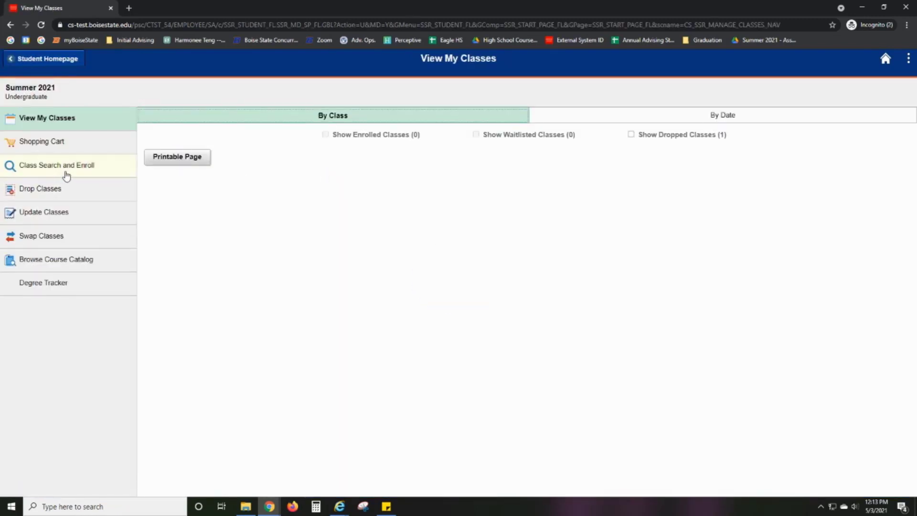
{"action": "left_click", "coordinate": [73, 173]}
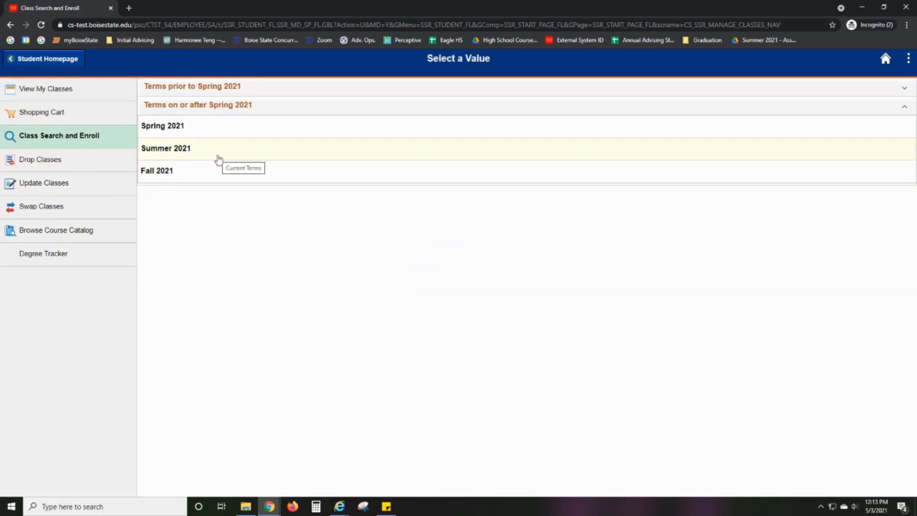
{"action": "left_click", "coordinate": [218, 157]}
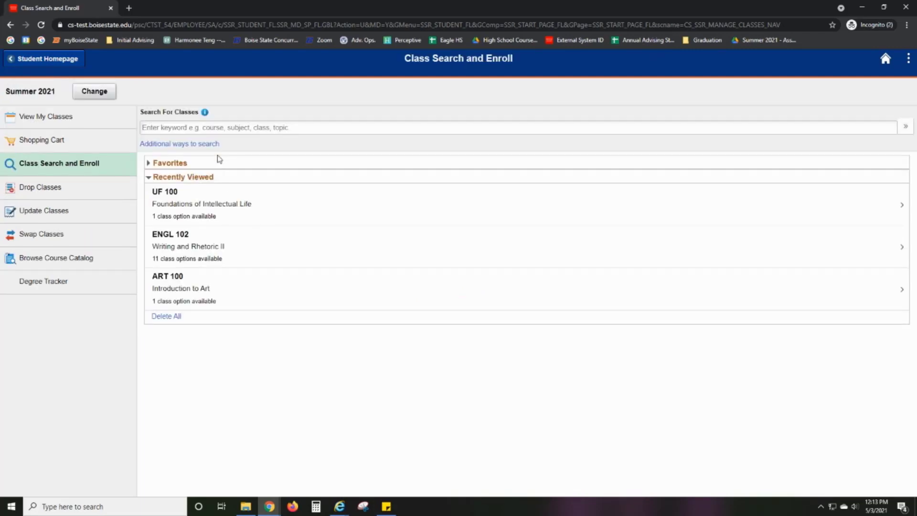
{"action": "left_click", "coordinate": [231, 130]}
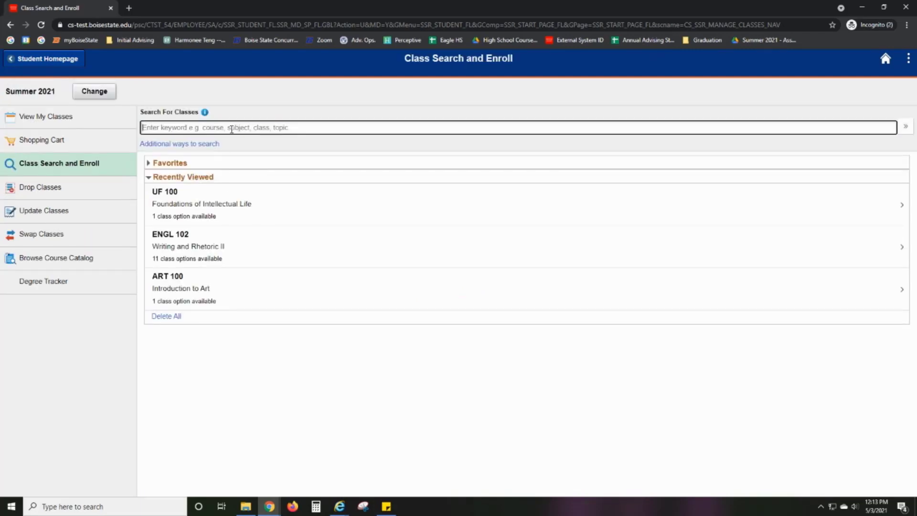
{"action": "type", "text": "University Foundations 100"}
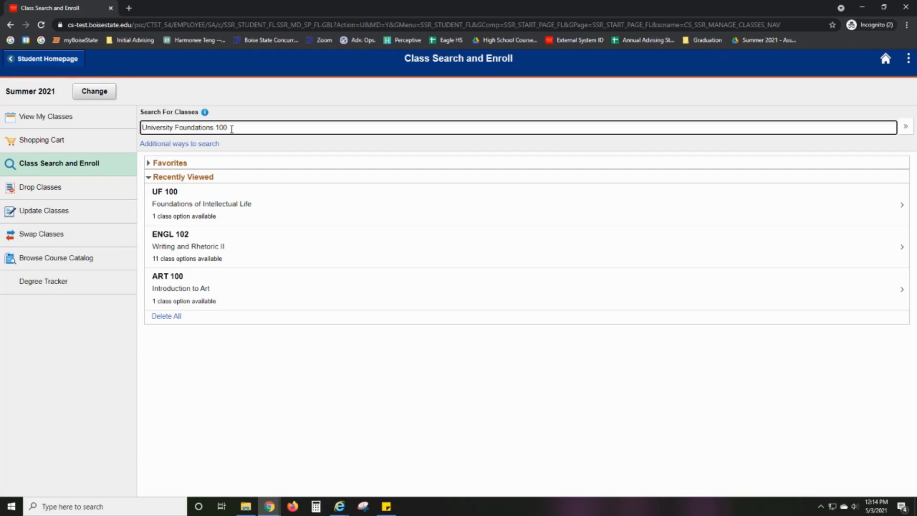
{"action": "key", "text": "BackSpace"}
{"action": "key", "text": "BackSpace"}
{"action": "key", "text": "BackSpace"}
{"action": "key", "text": "BackSpace"}
{"action": "key", "text": "BackSpace"}
{"action": "key", "text": "BackSpace"}
{"action": "key", "text": "Return"}
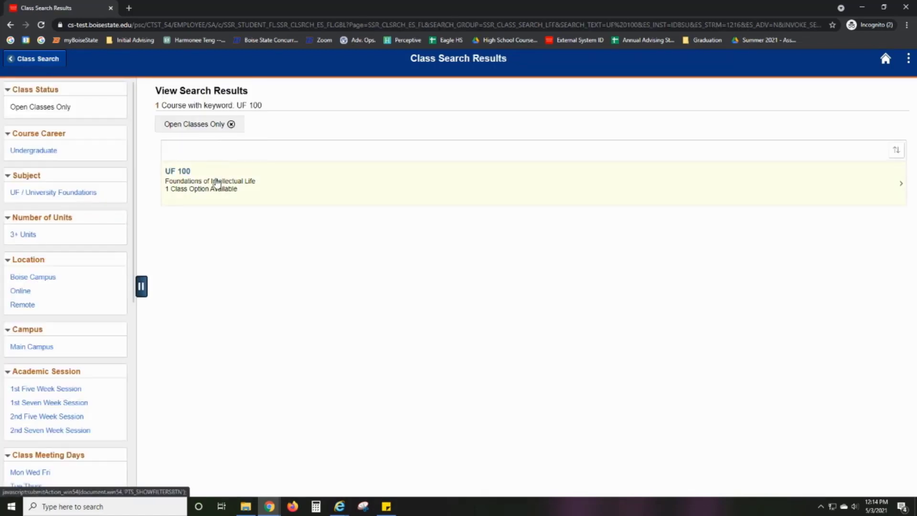
Step: Open the UF 100 result and select Lecture section 011 (Class 40052)
{"action": "left_click", "coordinate": [215, 183]}
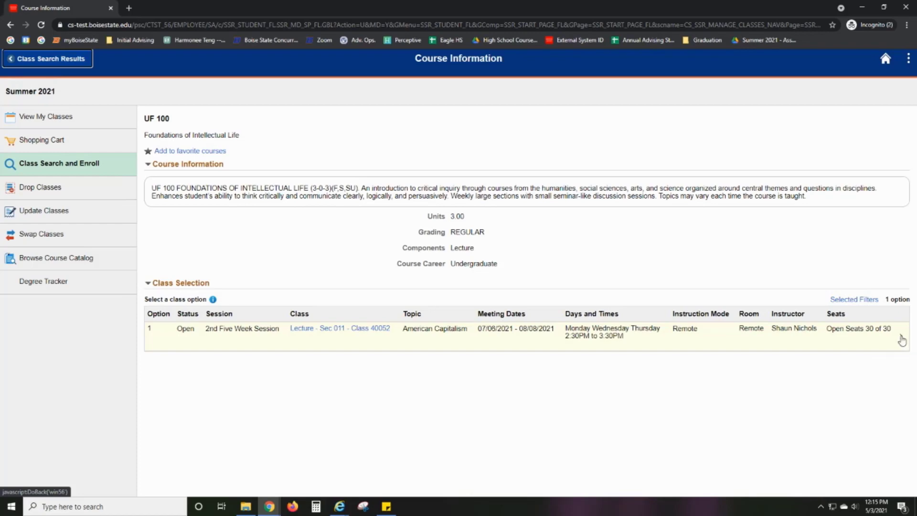
{"action": "left_click", "coordinate": [902, 341]}
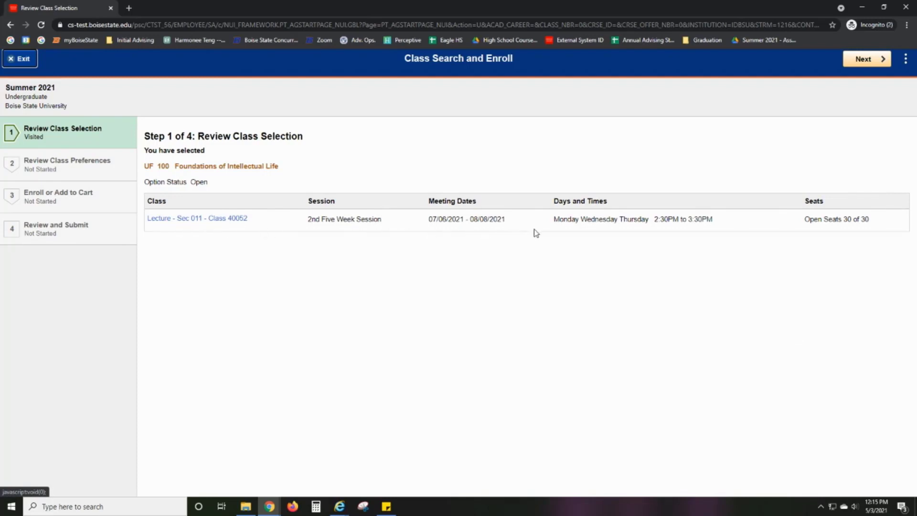
Step: Accept the class preferences, keep Enroll, and submit the UF 100 section 011 enrollment
{"action": "left_click", "coordinate": [878, 60]}
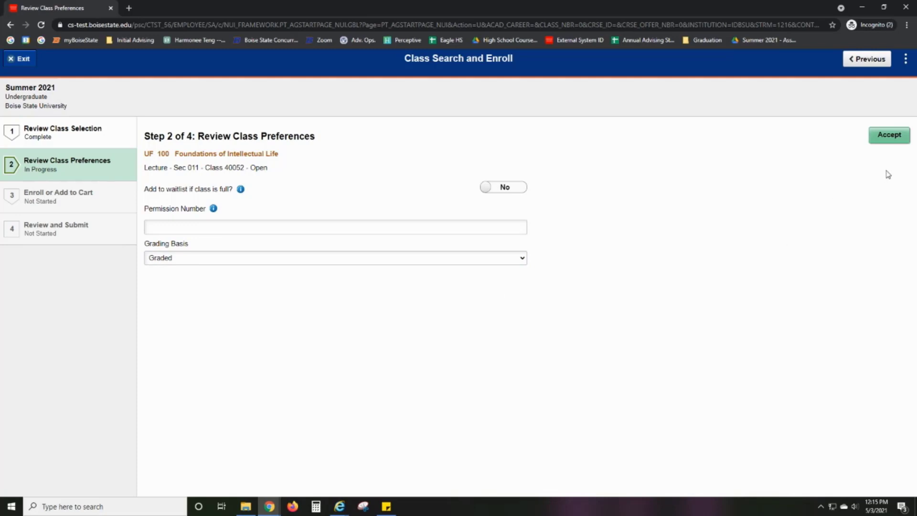
{"action": "left_click", "coordinate": [889, 136]}
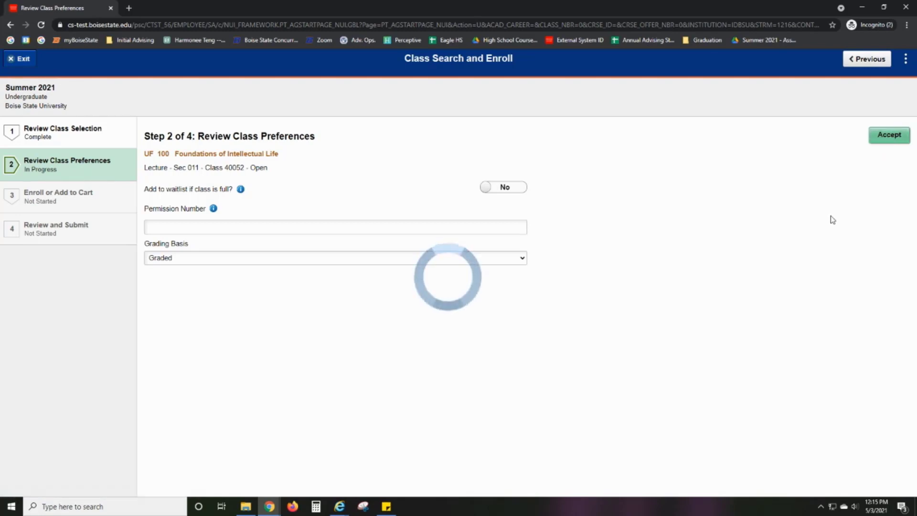
{"action": "left_click", "coordinate": [864, 59]}
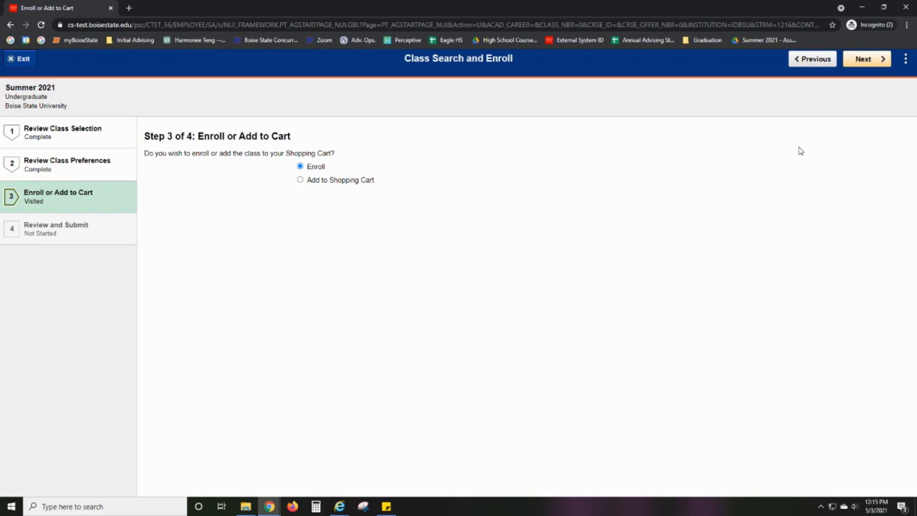
{"action": "left_click", "coordinate": [867, 60]}
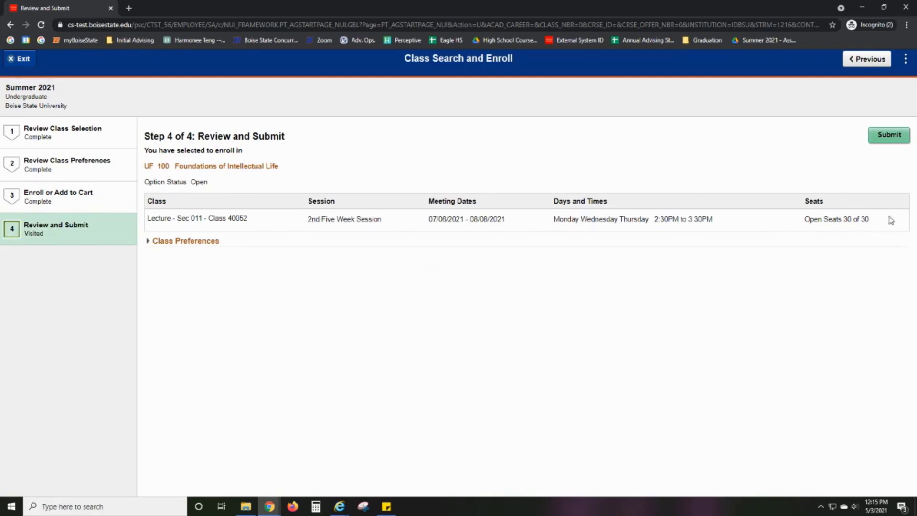
{"action": "left_click", "coordinate": [888, 136]}
{"action": "left_click", "coordinate": [430, 287]}
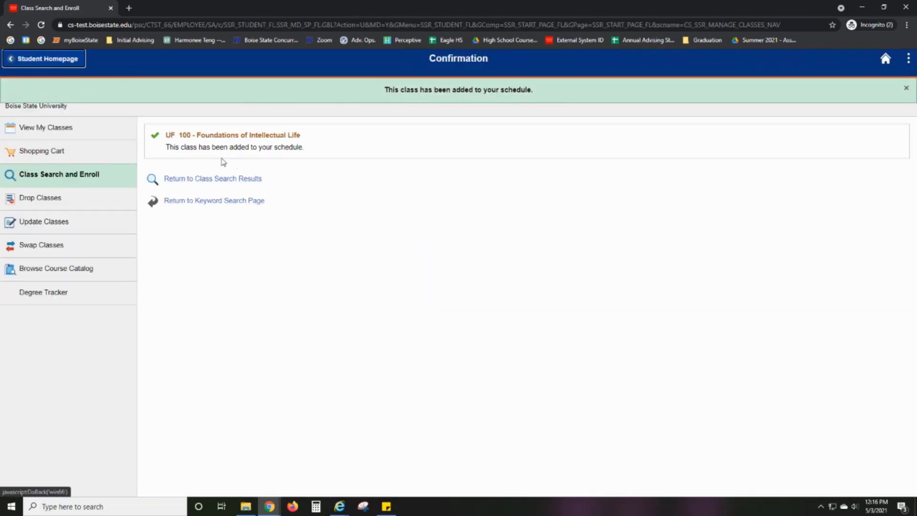
Step: Open View My Classes to see UF 100 on the Summer 2021 schedule
{"action": "left_click", "coordinate": [50, 132]}
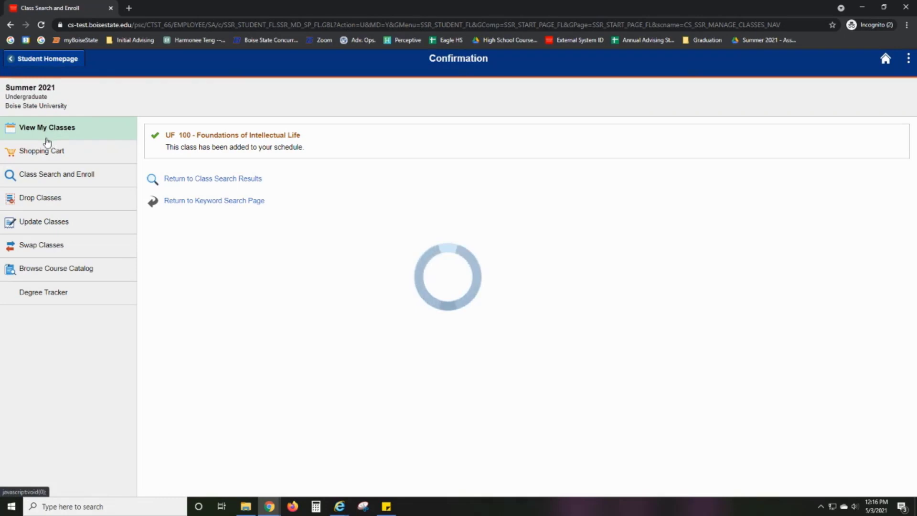